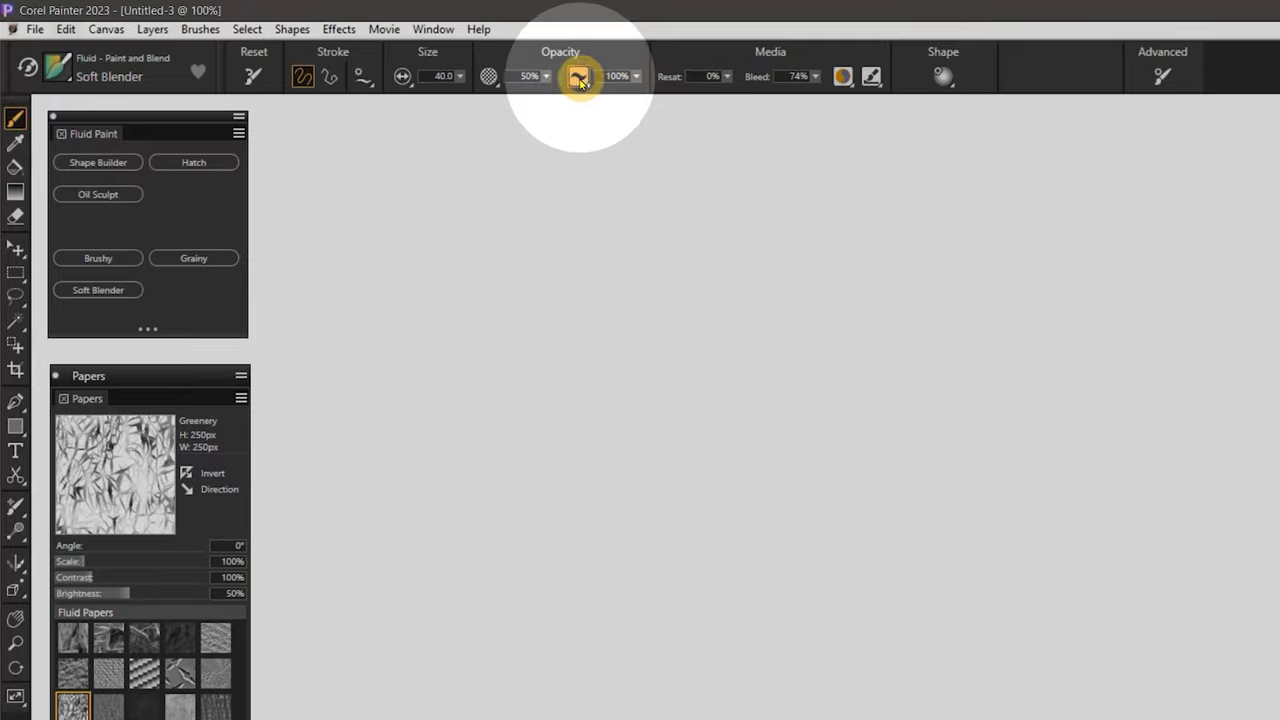
# Step: Select the Brushy variant from the Oils : Bravura brush category
pyautogui.click(579, 78)
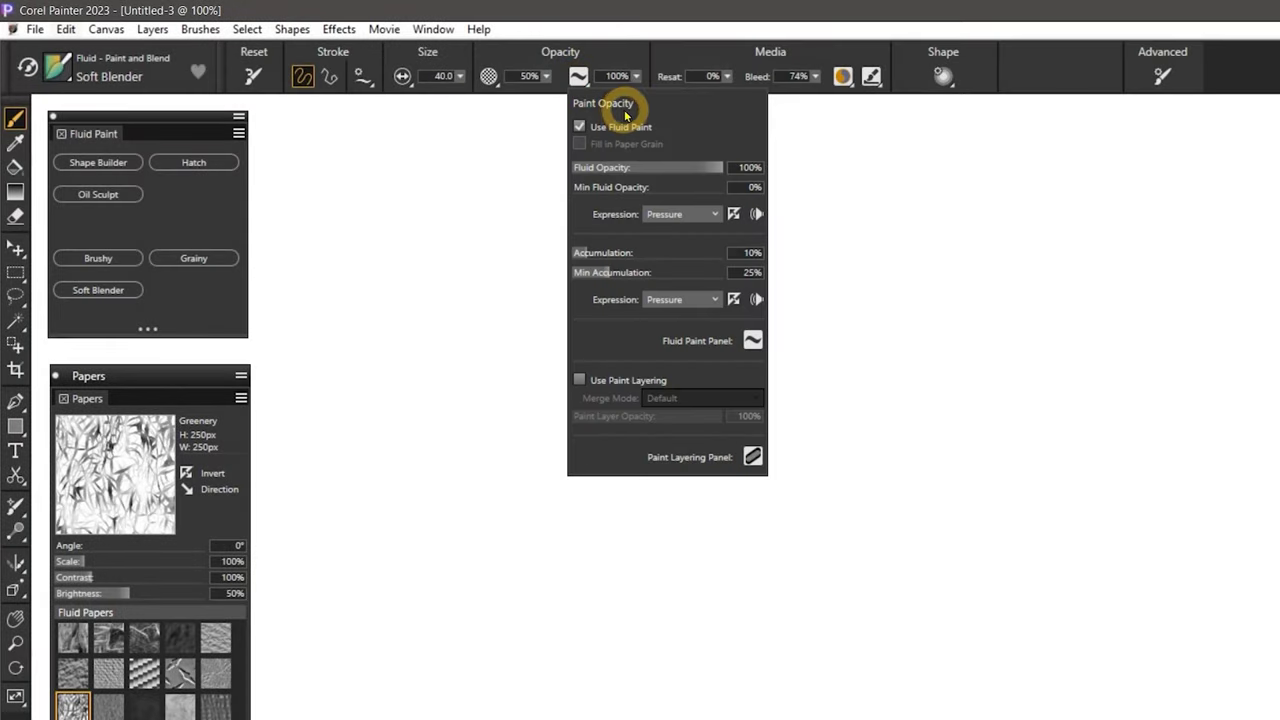
pyautogui.click(717, 349)
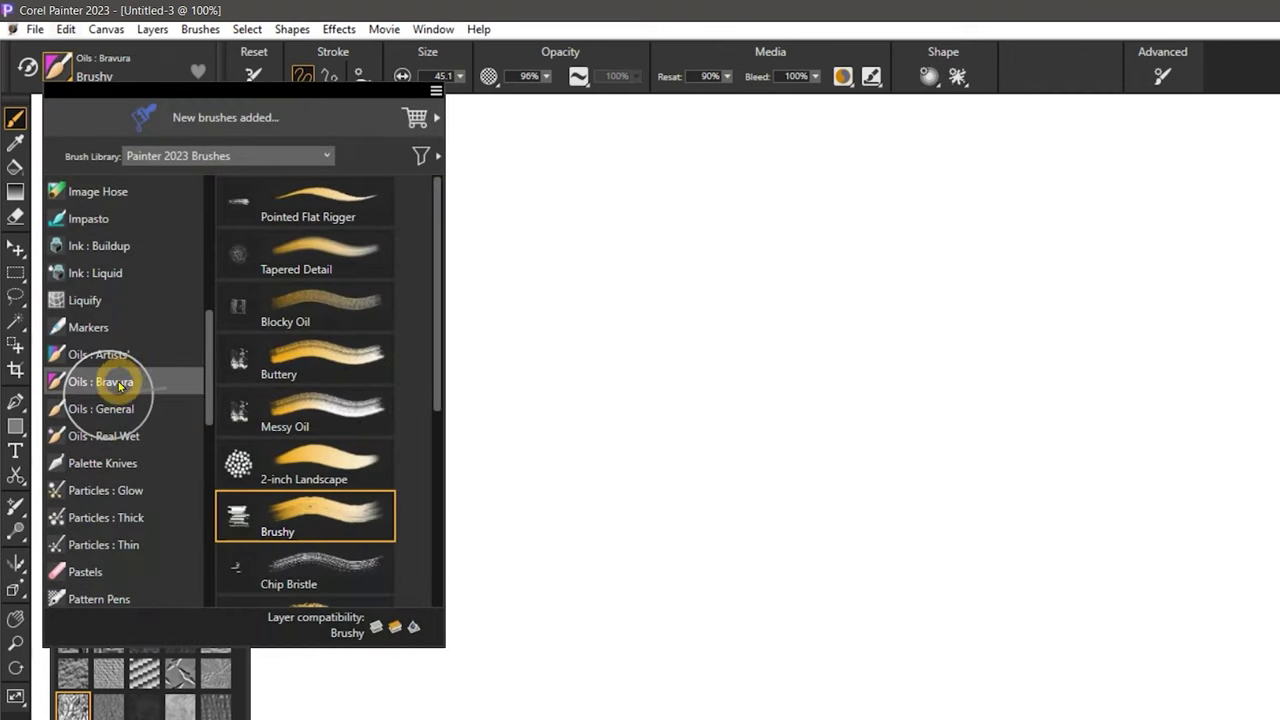
pyautogui.click(305, 519)
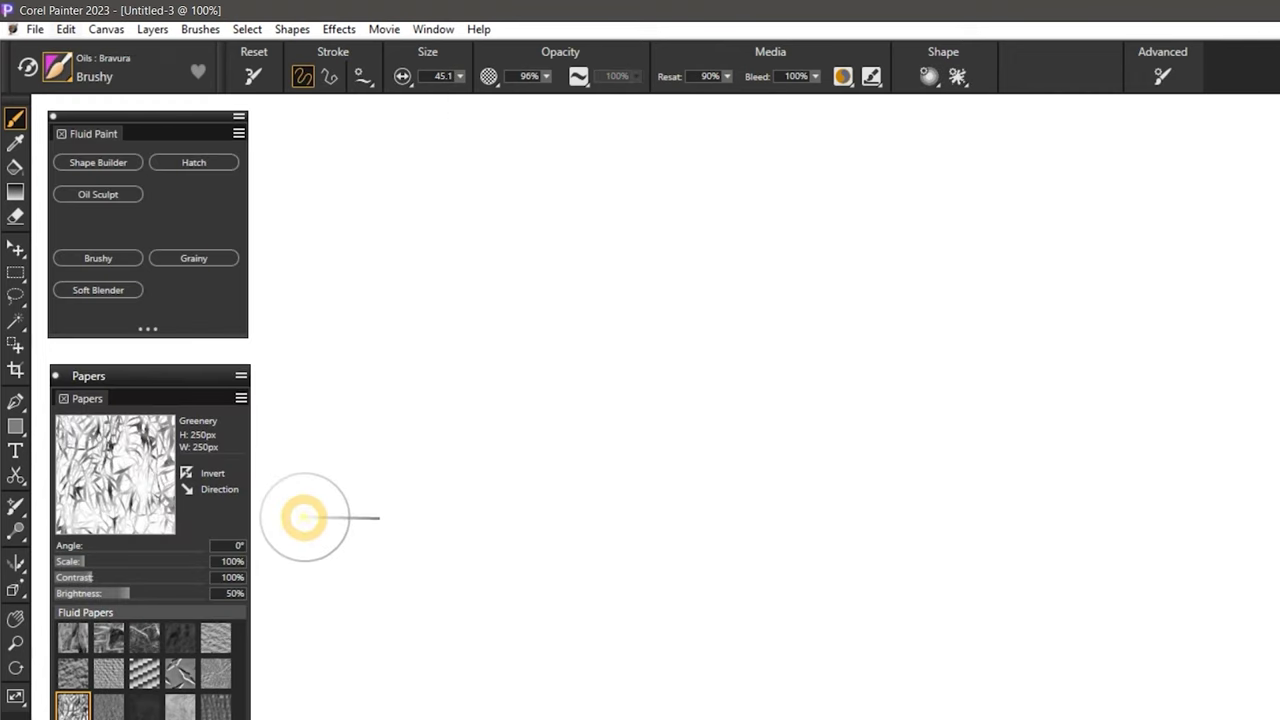
pyautogui.click(843, 77)
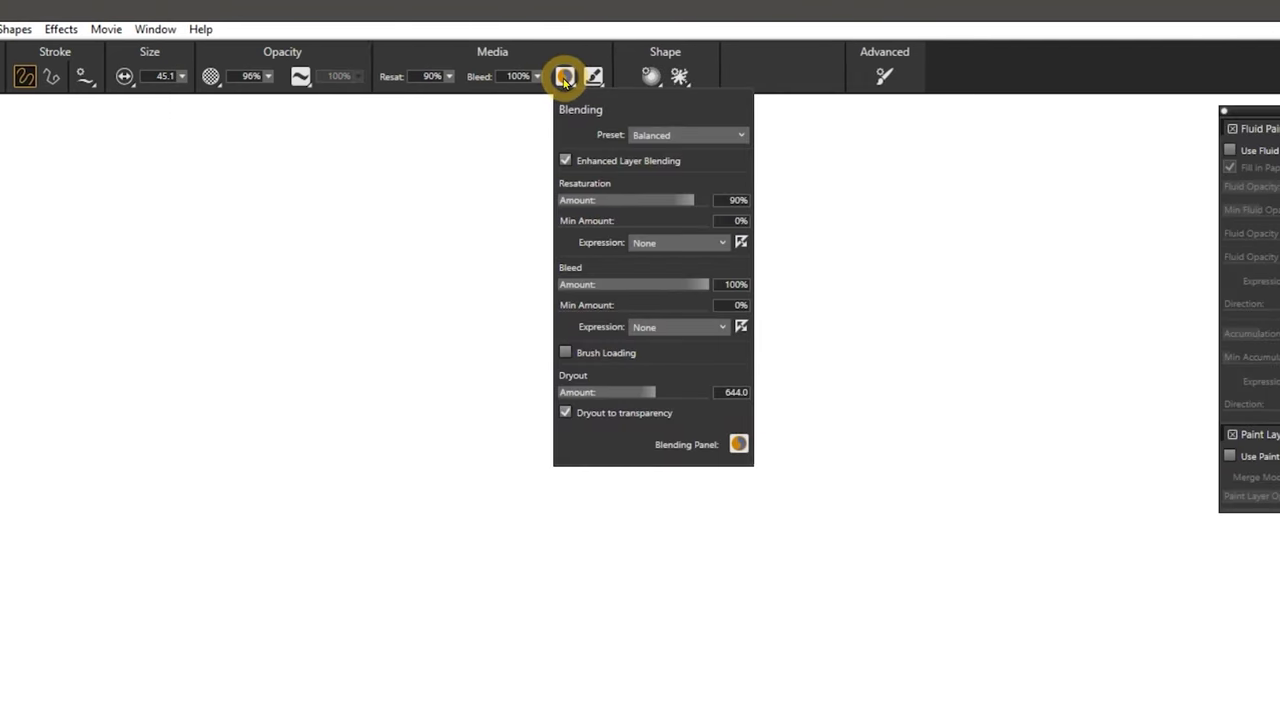
# Step: Paint purple test strokes on Layer 1: a tapering zigzag column, a chain of loops, a straight vertical stroke and a short vertical block
pyautogui.moveTo(655, 392); pyautogui.dragTo(764, 402)
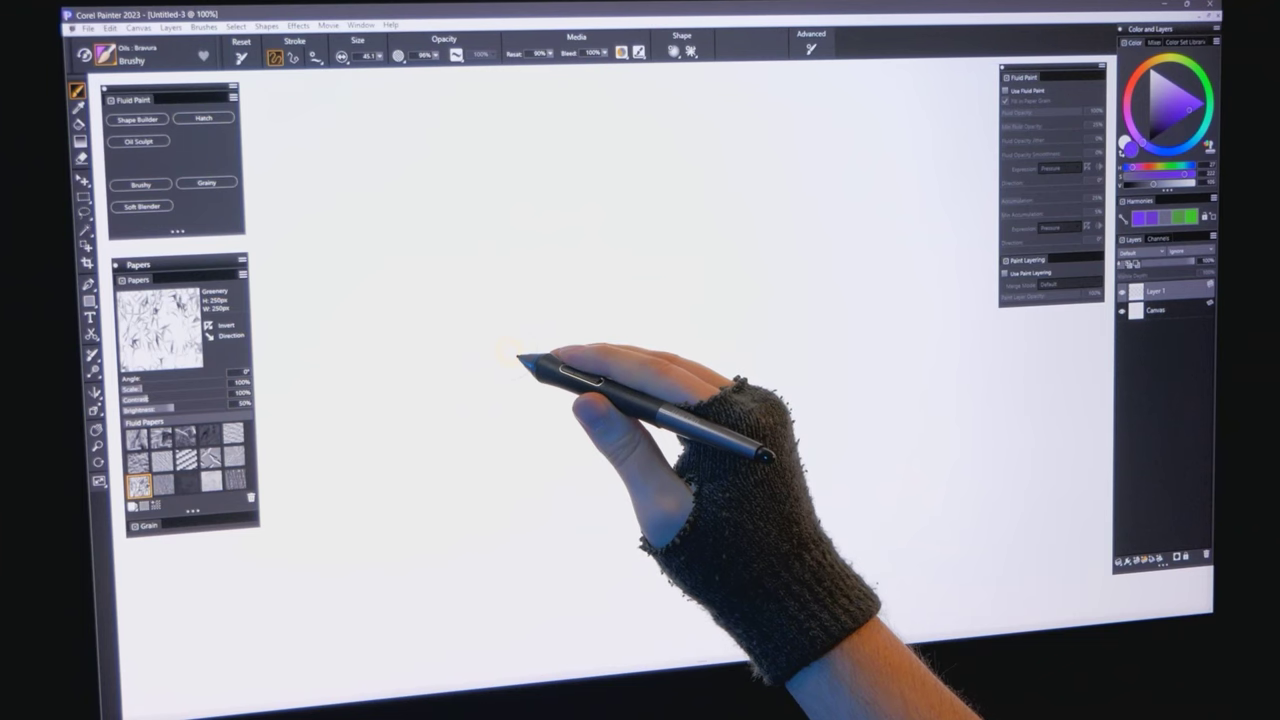
pyautogui.moveTo(315, 110)
pyautogui.mouseDown()
pyautogui.moveTo(460, 210)
pyautogui.moveTo(490, 340)
pyautogui.moveTo(480, 425)
pyautogui.mouseUp()
pyautogui.moveTo(450, 470)
pyautogui.mouseDown()
pyautogui.moveTo(500, 499)
pyautogui.moveTo(423, 404)
pyautogui.moveTo(411, 312)
pyautogui.moveTo(463, 354)
pyautogui.moveTo(441, 424)
pyautogui.moveTo(455, 544)
pyautogui.moveTo(491, 599)
pyautogui.moveTo(455, 664)
pyautogui.moveTo(498, 582)
pyautogui.moveTo(423, 400)
pyautogui.mouseUp()
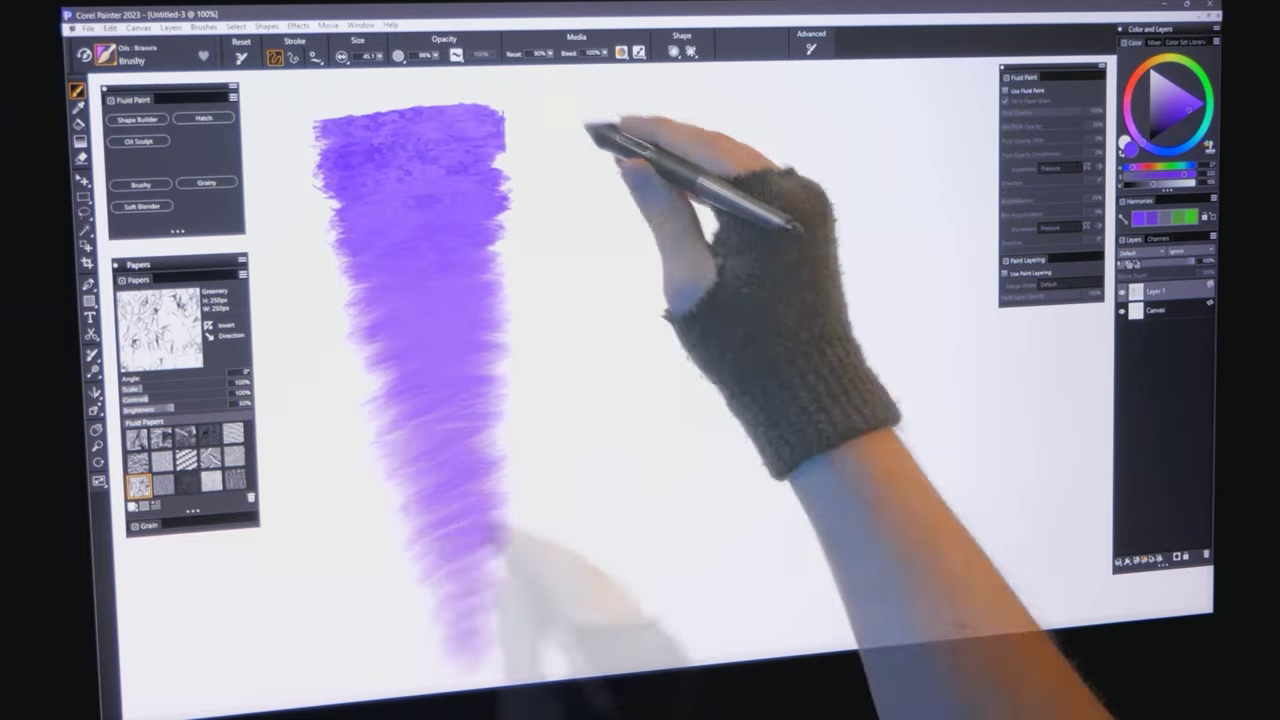
pyautogui.moveTo(570, 100)
pyautogui.mouseDown()
pyautogui.moveTo(604, 258)
pyautogui.moveTo(591, 200)
pyautogui.moveTo(658, 345)
pyautogui.moveTo(611, 335)
pyautogui.moveTo(634, 495)
pyautogui.moveTo(641, 462)
pyautogui.moveTo(634, 605)
pyautogui.moveTo(631, 578)
pyautogui.moveTo(661, 658)
pyautogui.moveTo(625, 665)
pyautogui.mouseUp()
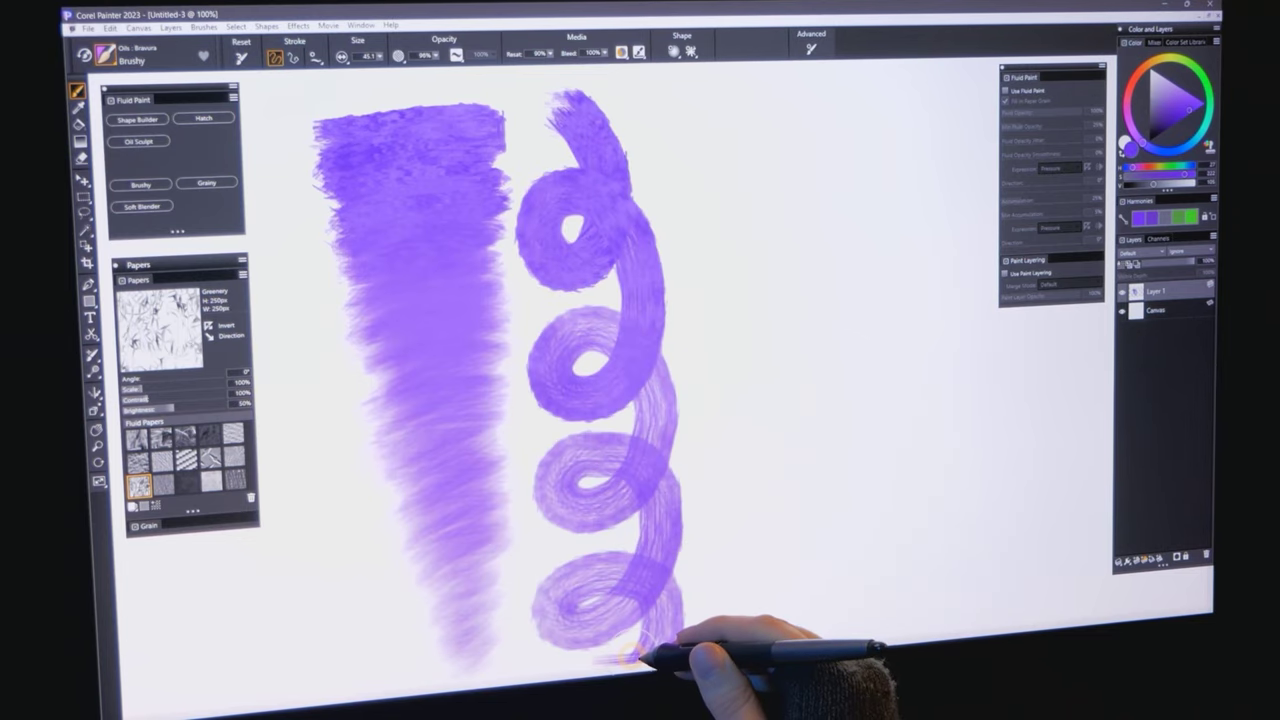
pyautogui.moveTo(718, 118)
pyautogui.mouseDown()
pyautogui.moveTo(729, 357)
pyautogui.moveTo(712, 622)
pyautogui.mouseUp()
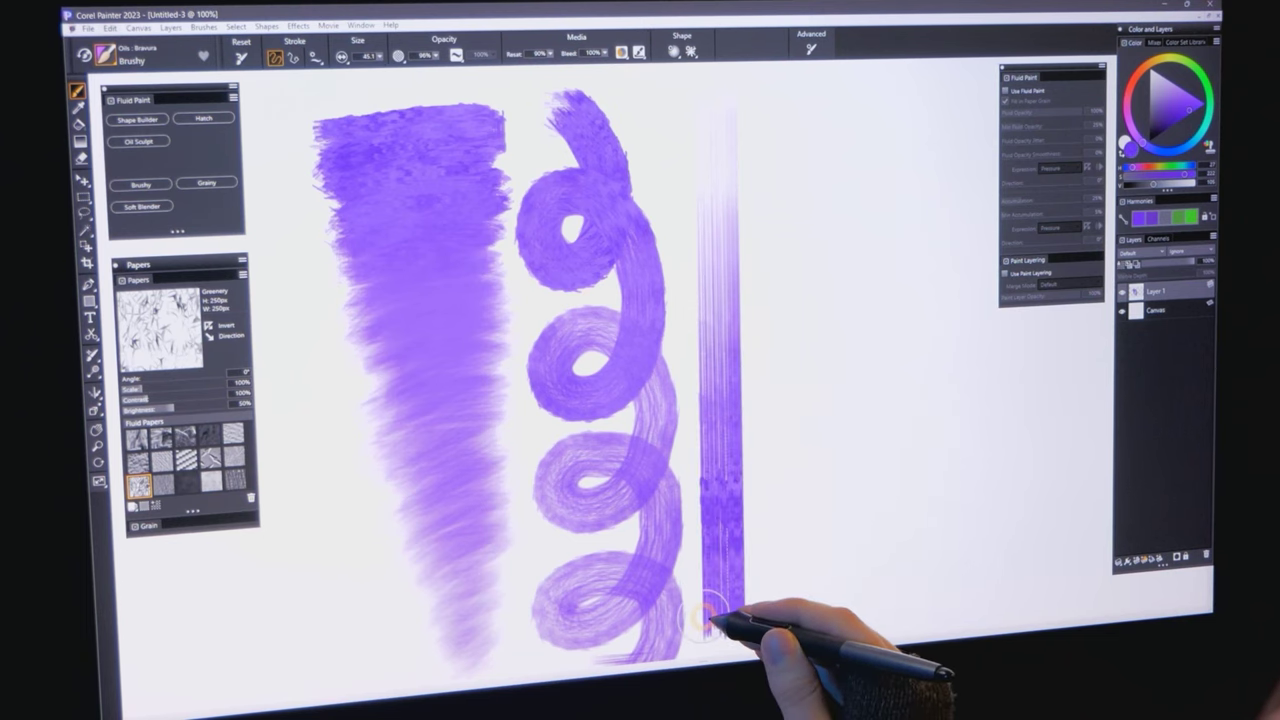
pyautogui.moveTo(800, 208)
pyautogui.mouseDown()
pyautogui.moveTo(812, 218)
pyautogui.moveTo(822, 196)
pyautogui.moveTo(836, 430)
pyautogui.mouseUp()
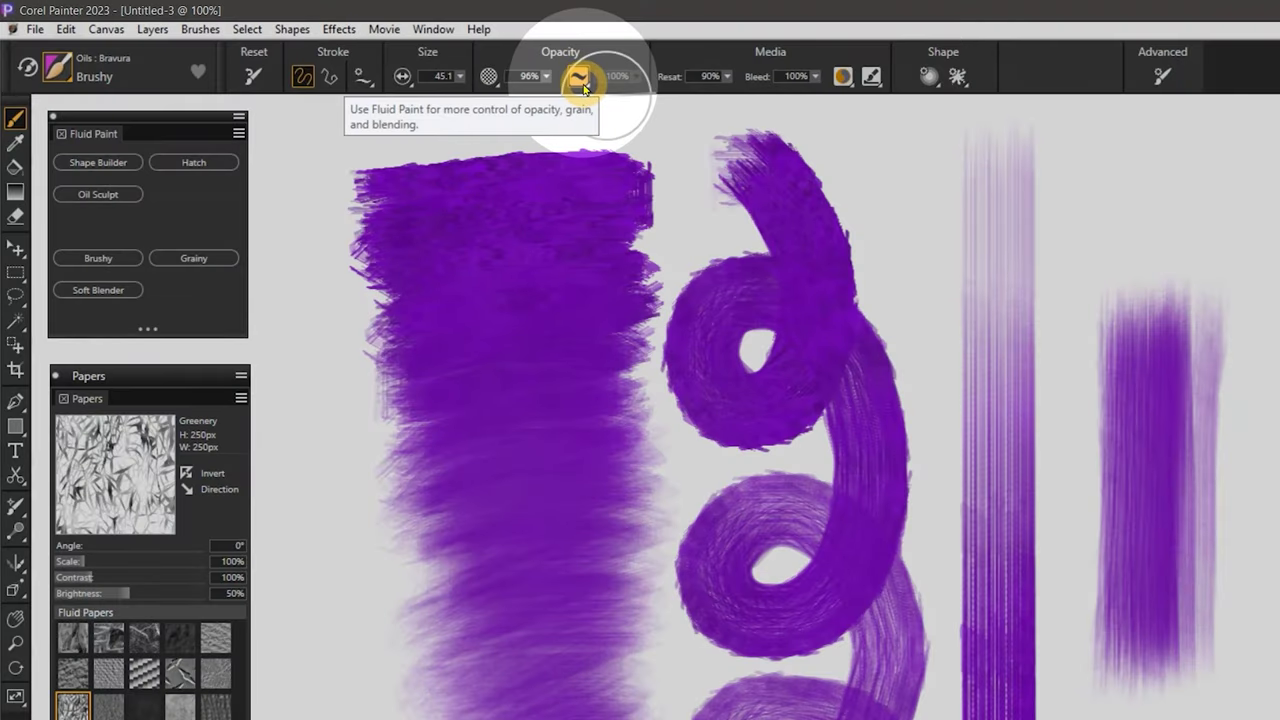
# Step: Enable Fluid Paint for the brush and try it with a zigzag column and a separate curved stroke beside the first samples
pyautogui.click(580, 78)
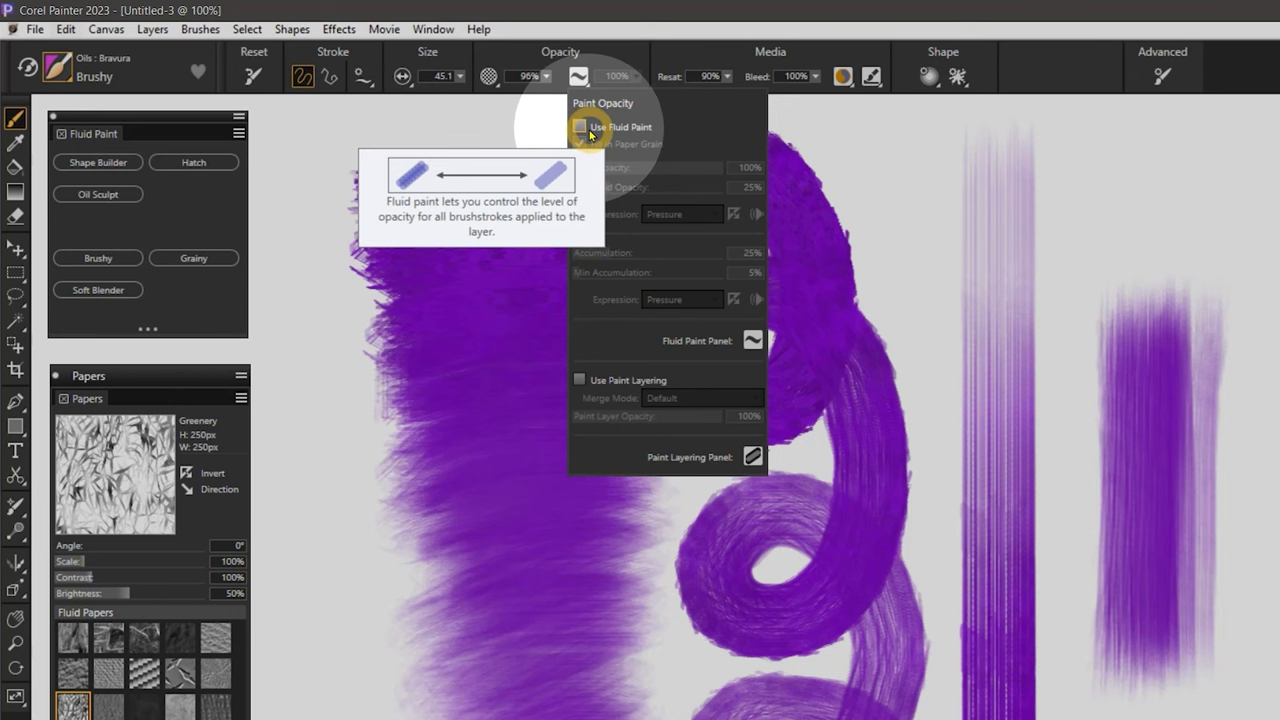
pyautogui.click(580, 128)
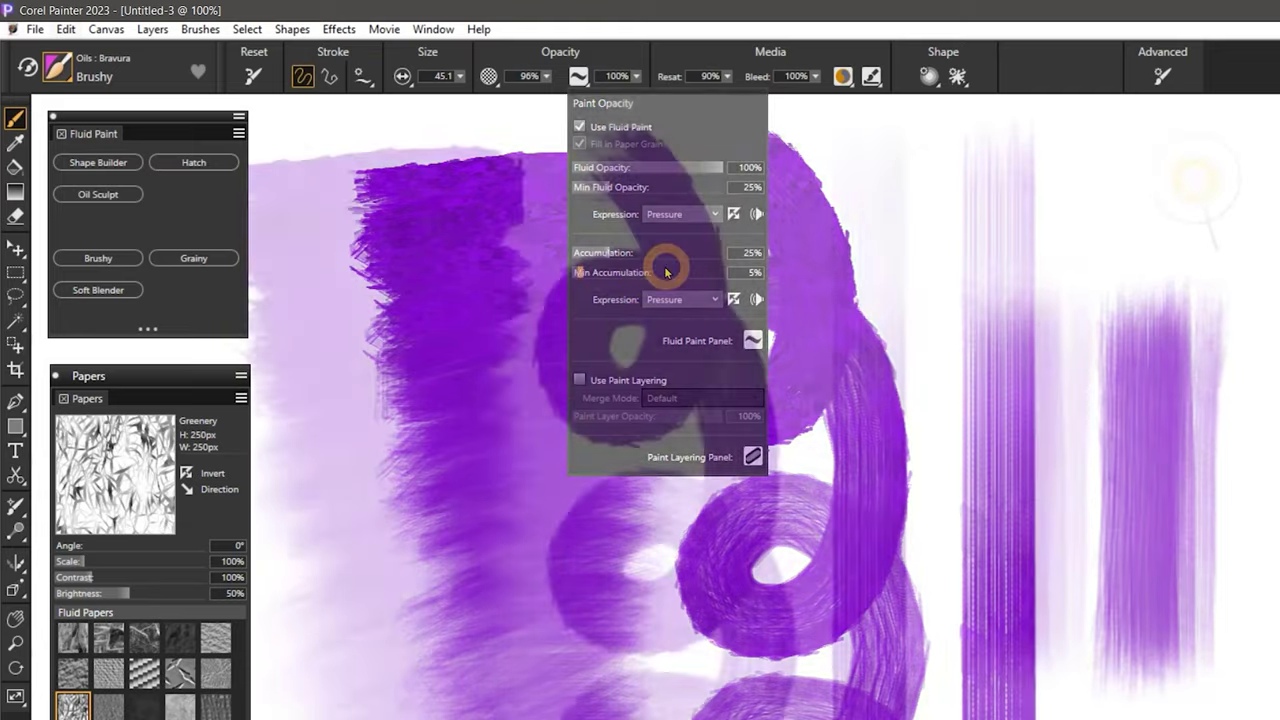
pyautogui.moveTo(775, 108)
pyautogui.mouseDown()
pyautogui.moveTo(806, 138)
pyautogui.moveTo(782, 166)
pyautogui.moveTo(863, 181)
pyautogui.moveTo(891, 221)
pyautogui.moveTo(794, 281)
pyautogui.moveTo(898, 334)
pyautogui.moveTo(800, 436)
pyautogui.moveTo(841, 453)
pyautogui.moveTo(866, 491)
pyautogui.moveTo(795, 572)
pyautogui.moveTo(843, 582)
pyautogui.mouseUp()
pyautogui.moveTo(1018, 412)
pyautogui.mouseDown()
pyautogui.moveTo(960, 449)
pyautogui.moveTo(986, 594)
pyautogui.mouseUp()
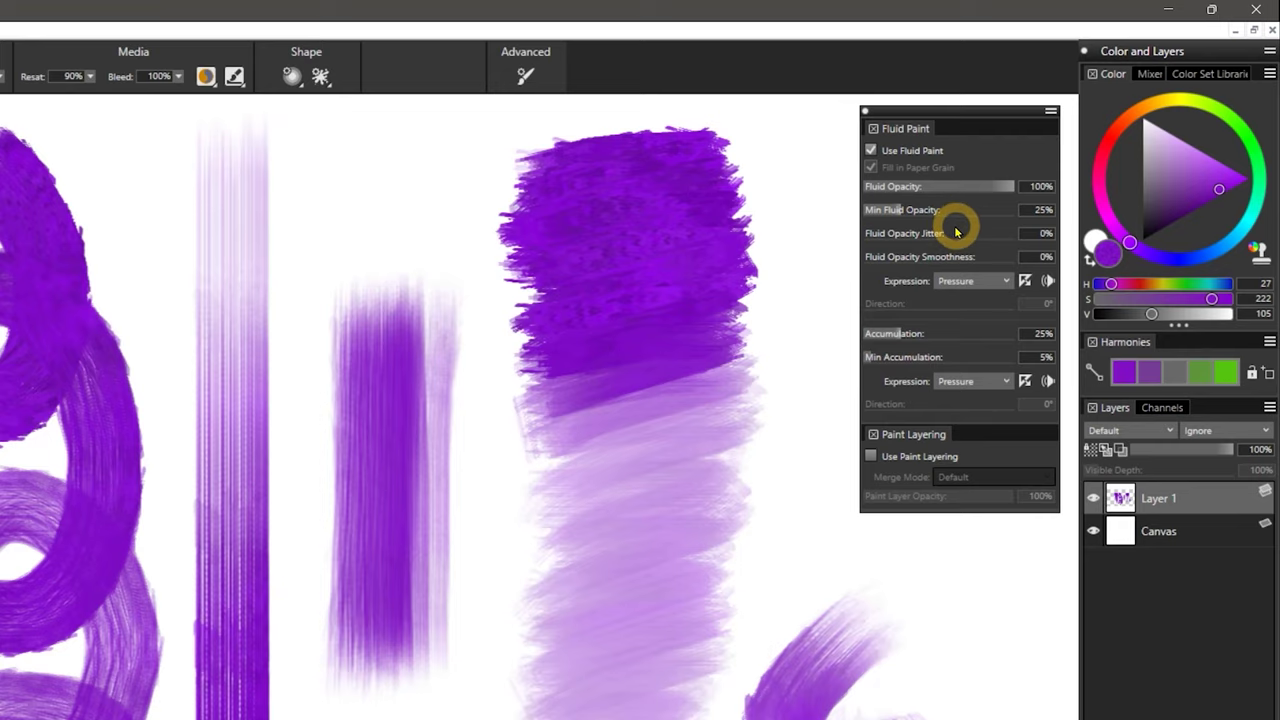
# Step: Set the Fluid Paint Accumulation and Min Accumulation to 0% and the accumulation Expression to None
pyautogui.click(867, 337)
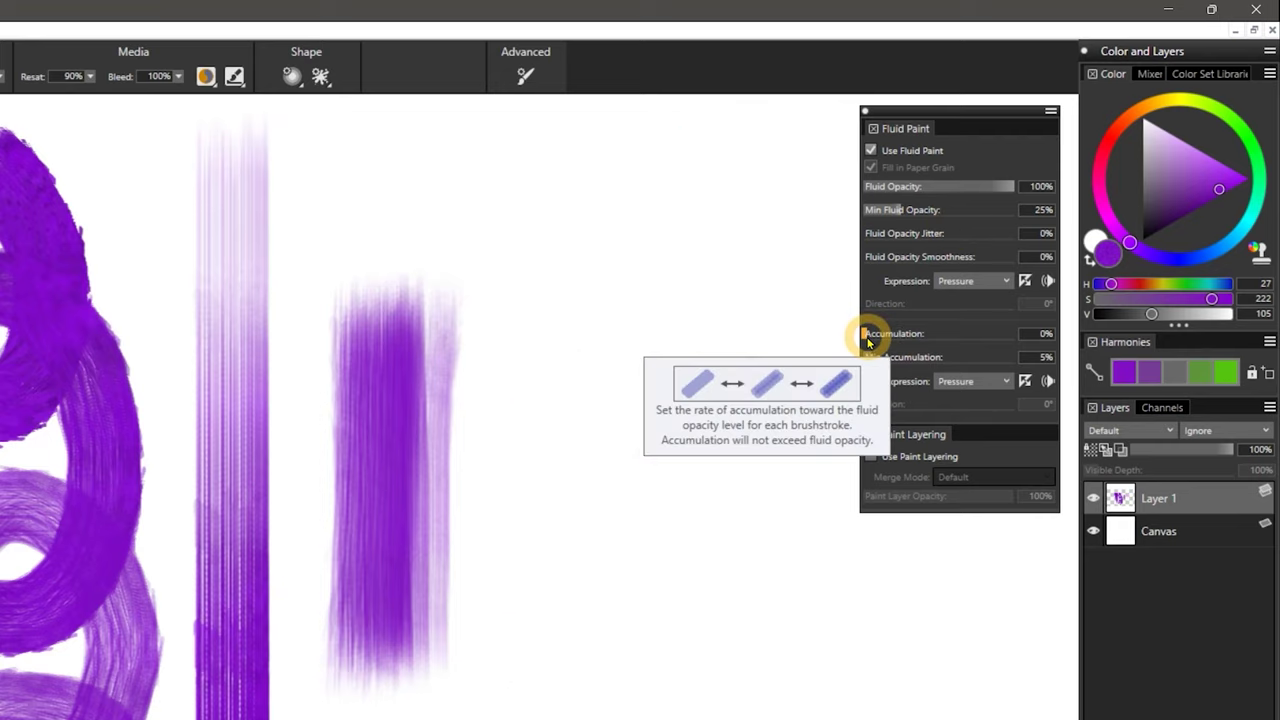
pyautogui.click(864, 360)
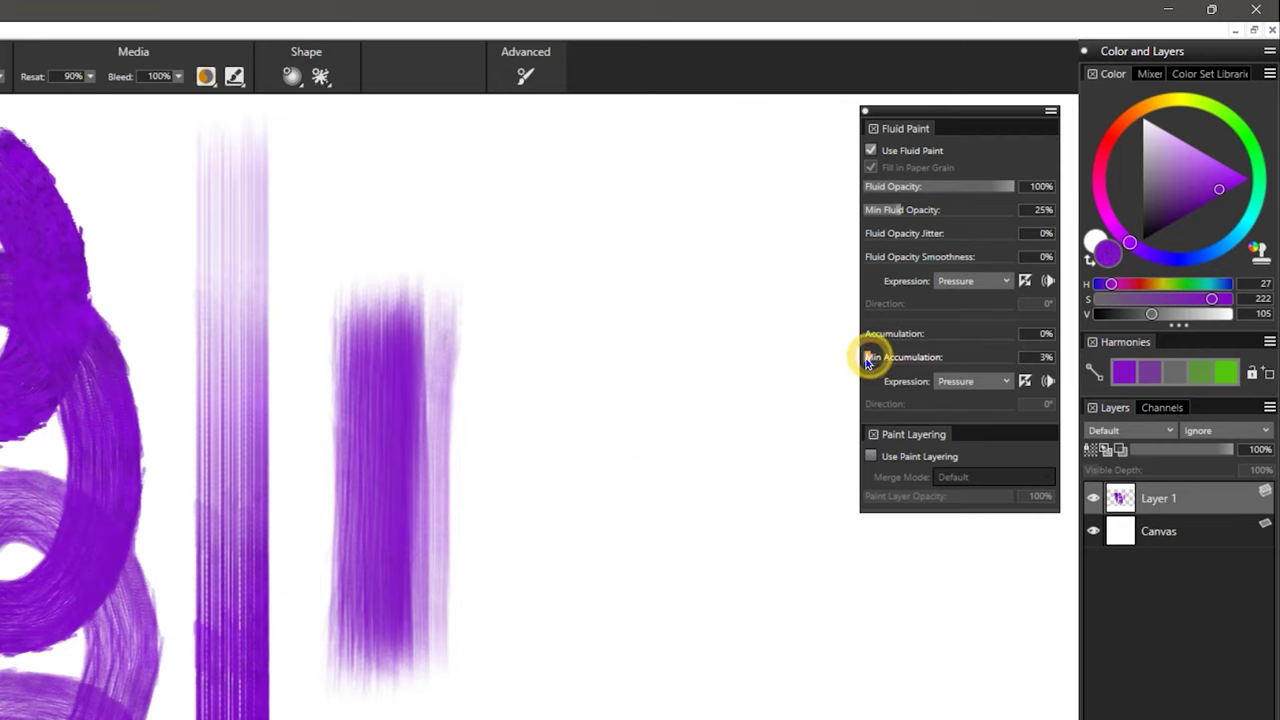
pyautogui.click(968, 381)
pyautogui.click(963, 403)
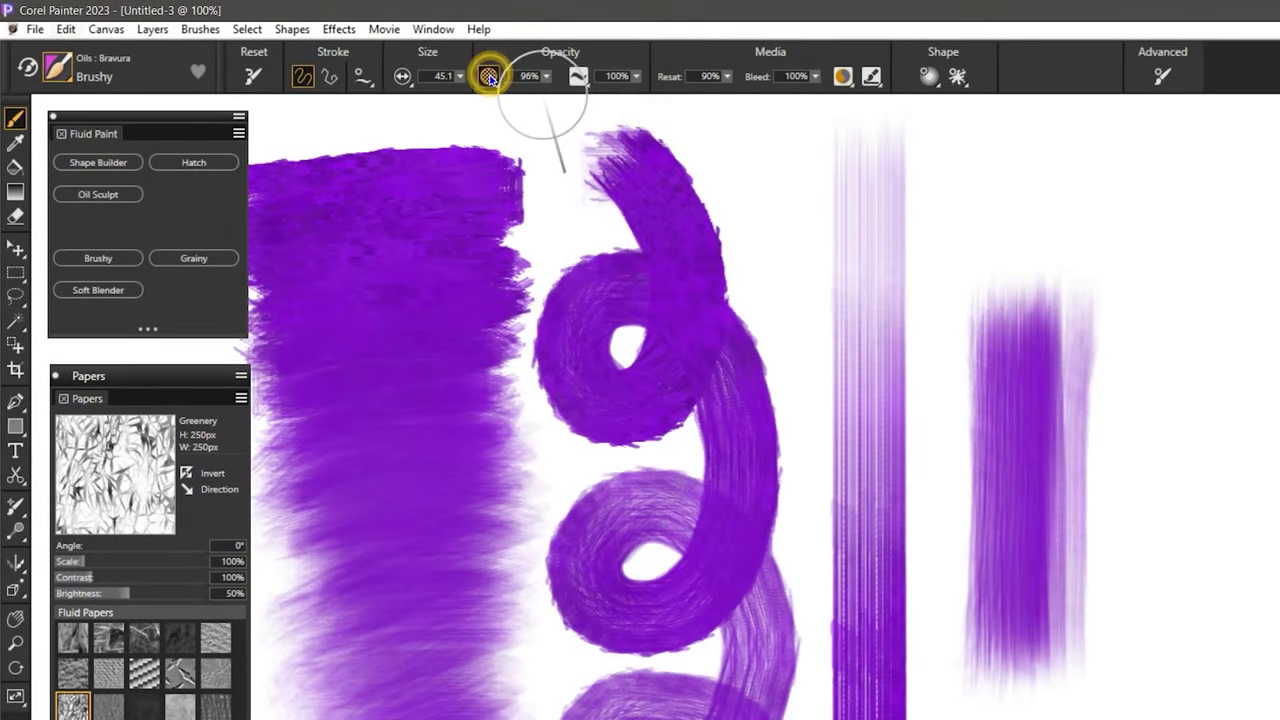
# Step: Set the Dab Opacity Expression to None
pyautogui.click(489, 76)
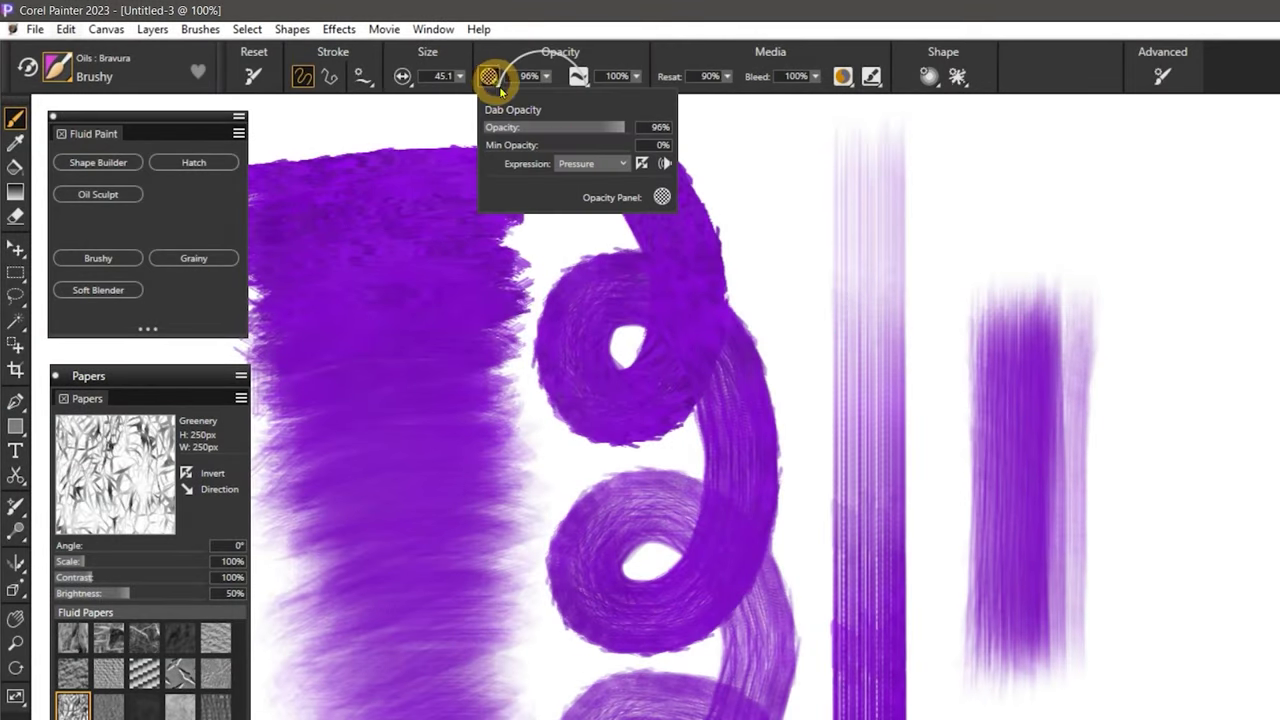
pyautogui.click(577, 162)
pyautogui.click(583, 180)
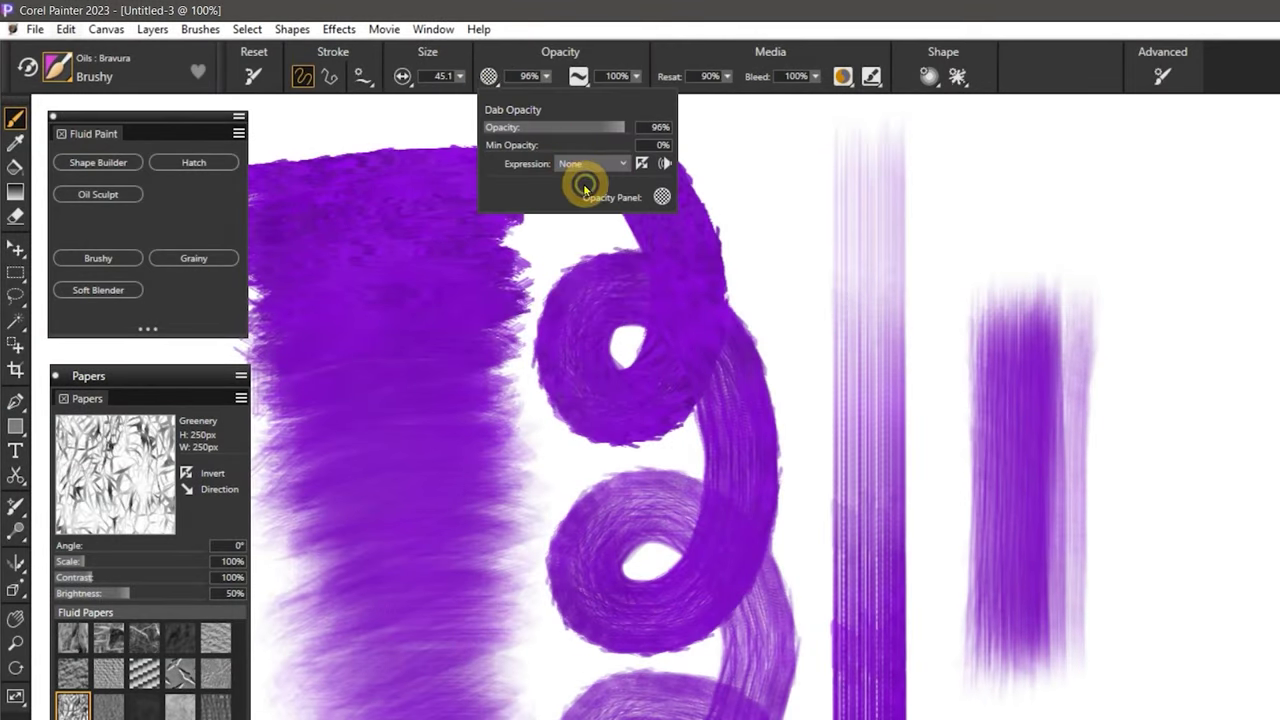
# Step: Paint a second set of samples beside the first with Fluid Paint: a zigzag column, a chain of loops, a vertical stroke and a short block
pyautogui.moveTo(630, 180)
pyautogui.mouseDown()
pyautogui.moveTo(720, 251)
pyautogui.moveTo(671, 511)
pyautogui.moveTo(742, 552)
pyautogui.mouseUp()
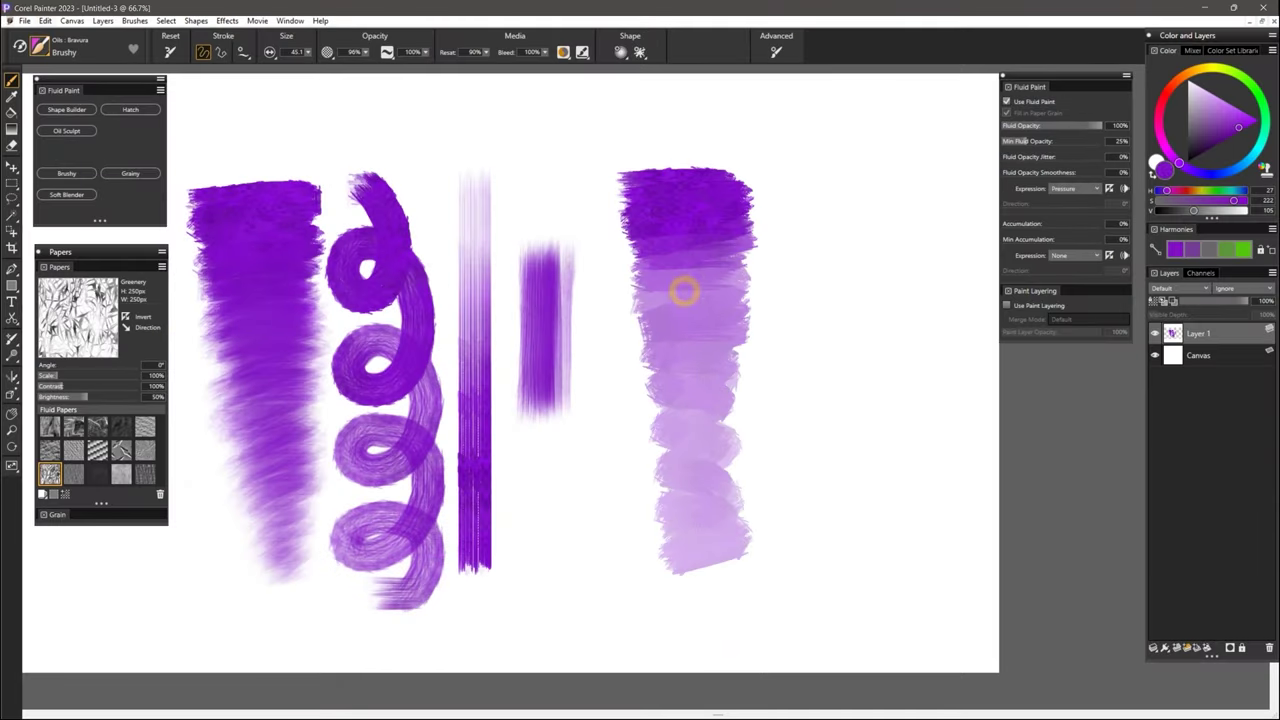
pyautogui.moveTo(684, 259)
pyautogui.mouseDown()
pyautogui.moveTo(694, 571)
pyautogui.moveTo(711, 560)
pyautogui.moveTo(730, 590)
pyautogui.mouseUp()
pyautogui.moveTo(780, 190)
pyautogui.mouseDown()
pyautogui.moveTo(820, 617)
pyautogui.moveTo(780, 665)
pyautogui.mouseUp()
pyautogui.moveTo(890, 158); pyautogui.dragTo(890, 612)
pyautogui.moveTo(945, 405)
pyautogui.mouseDown()
pyautogui.moveTo(954, 286)
pyautogui.moveTo(952, 430)
pyautogui.mouseUp()
pyautogui.moveTo(890, 168)
pyautogui.mouseDown()
pyautogui.moveTo(881, 284)
pyautogui.moveTo(882, 577)
pyautogui.mouseUp()
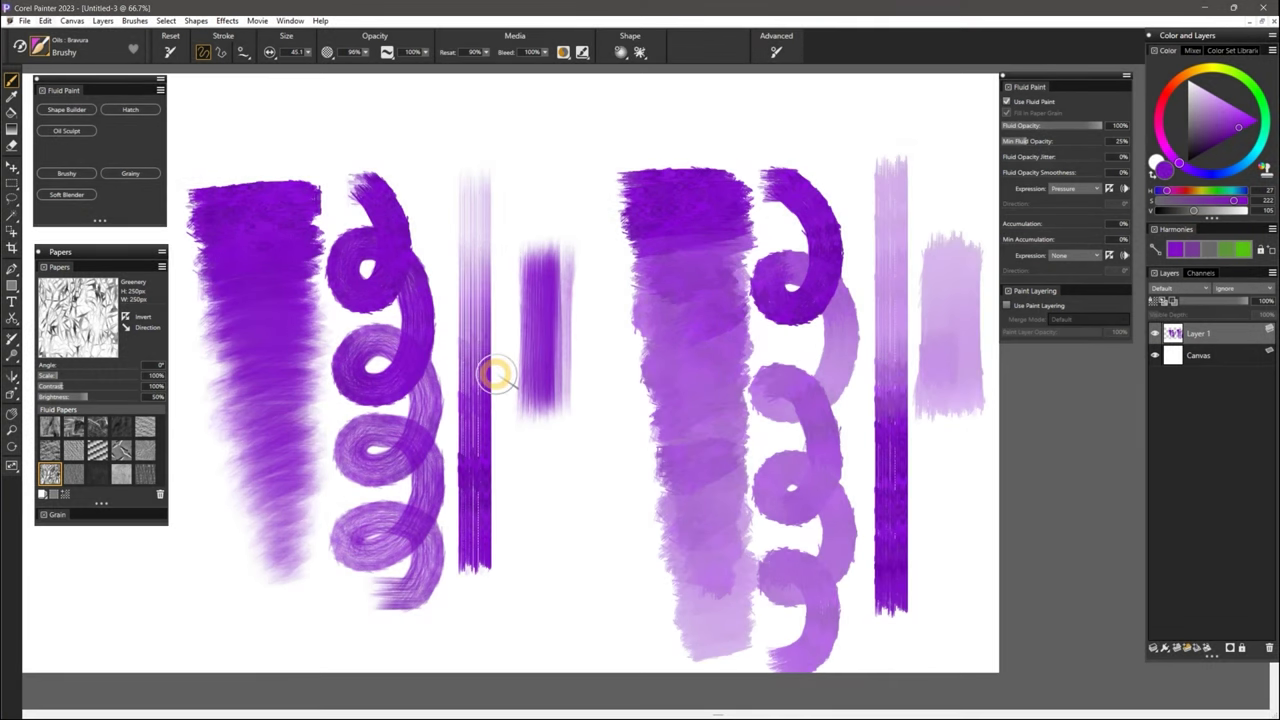
pyautogui.moveTo(475, 385); pyautogui.dragTo(470, 388)
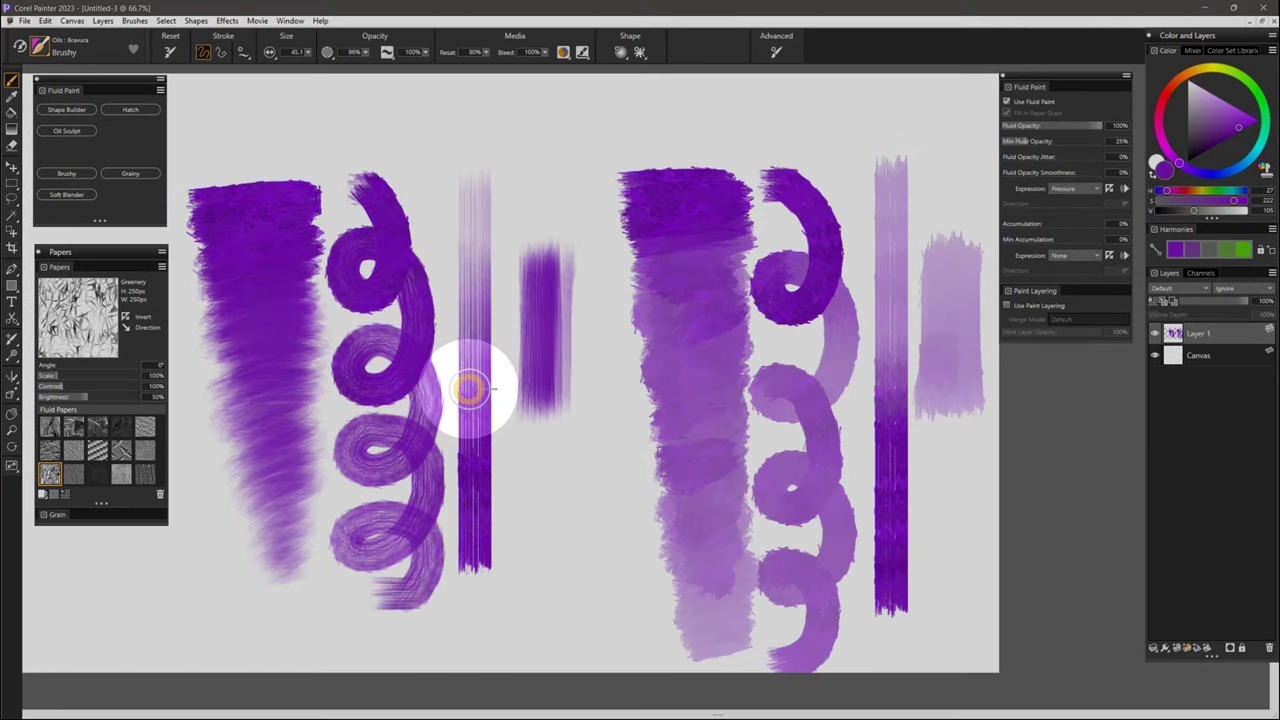
pyautogui.moveTo(470, 388)
pyautogui.mouseDown()
pyautogui.moveTo(486, 205)
pyautogui.moveTo(486, 423)
pyautogui.mouseUp()
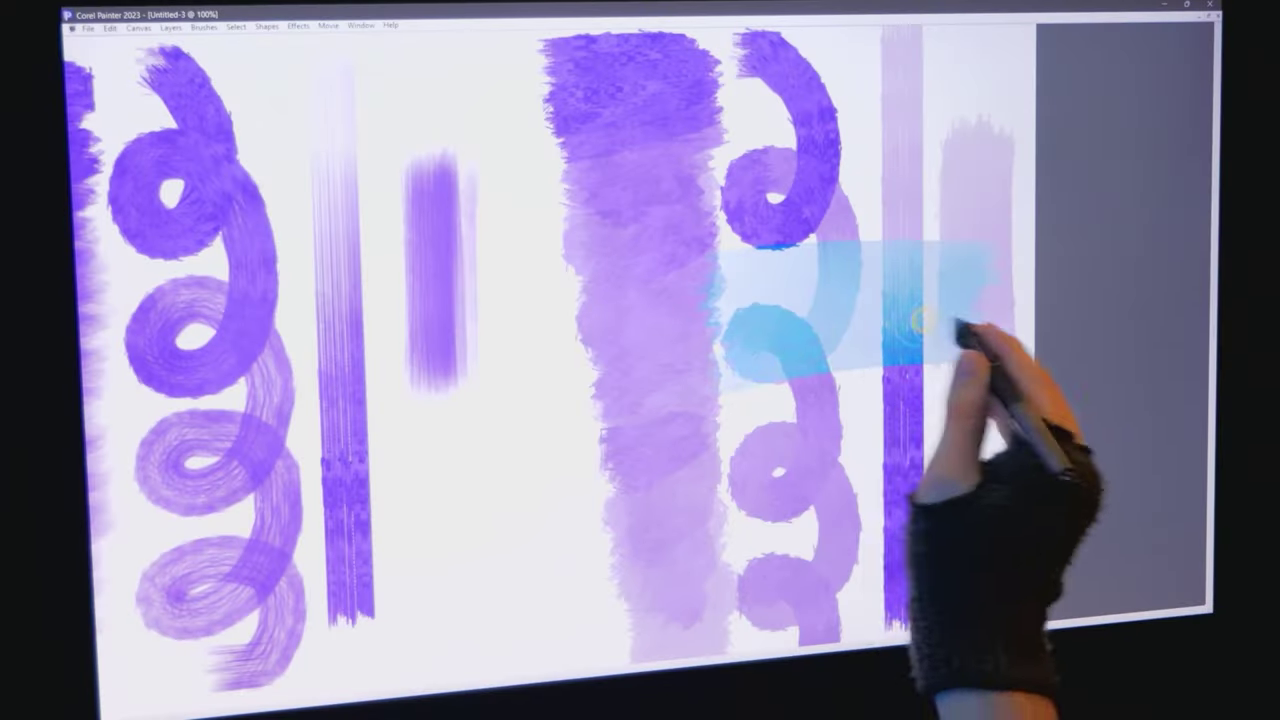
pyautogui.moveTo(895, 292)
pyautogui.mouseDown()
pyautogui.moveTo(942, 304)
pyautogui.moveTo(734, 297)
pyautogui.moveTo(962, 267)
pyautogui.moveTo(882, 279)
pyautogui.moveTo(845, 264)
pyautogui.moveTo(950, 289)
pyautogui.moveTo(730, 299)
pyautogui.moveTo(847, 293)
pyautogui.moveTo(964, 332)
pyautogui.moveTo(952, 354)
pyautogui.moveTo(812, 361)
pyautogui.moveTo(952, 379)
pyautogui.moveTo(757, 394)
pyautogui.moveTo(937, 314)
pyautogui.moveTo(750, 312)
pyautogui.moveTo(940, 276)
pyautogui.moveTo(744, 286)
pyautogui.moveTo(880, 304)
pyautogui.moveTo(930, 328)
pyautogui.moveTo(754, 354)
pyautogui.moveTo(888, 371)
pyautogui.mouseUp()
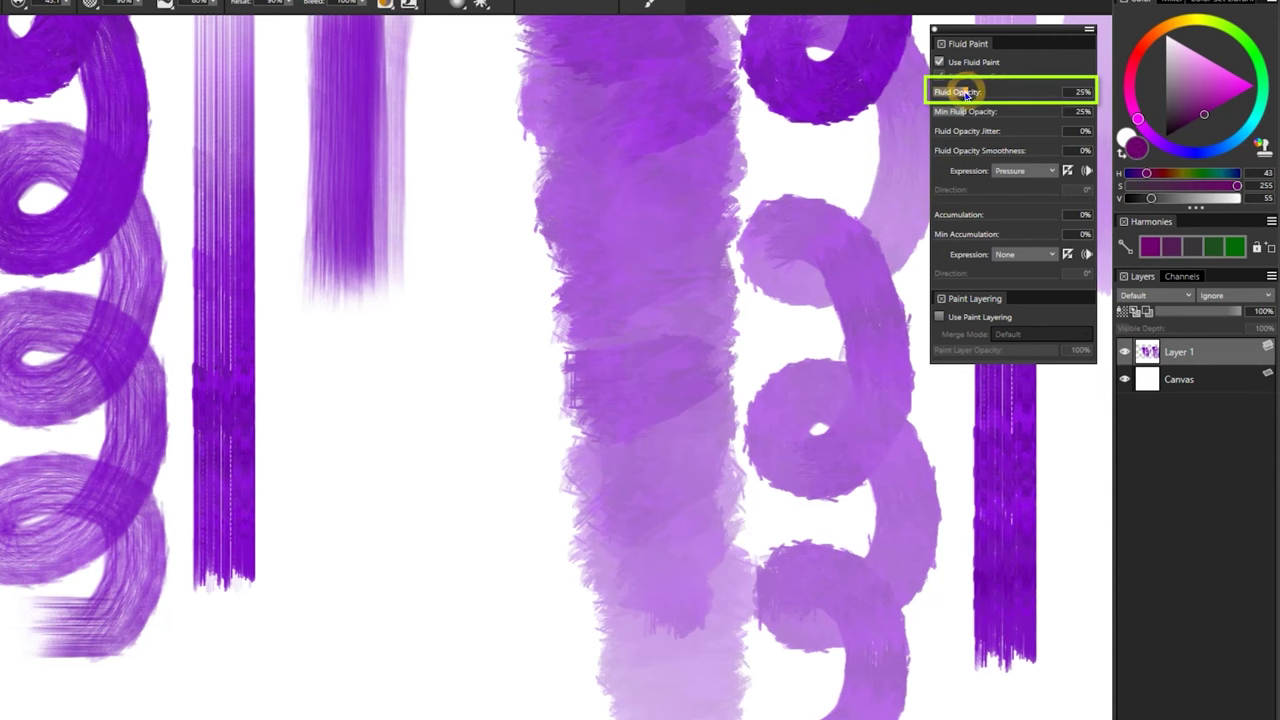
# Step: Set Fluid Opacity to 24% and paint a faint dark magenta patch in the empty area between the two sample sets
pyautogui.click(966, 92)
pyautogui.moveTo(371, 377)
pyautogui.mouseDown()
pyautogui.moveTo(354, 416)
pyautogui.moveTo(330, 499)
pyautogui.moveTo(379, 511)
pyautogui.moveTo(414, 484)
pyautogui.moveTo(331, 475)
pyautogui.moveTo(408, 368)
pyautogui.moveTo(420, 452)
pyautogui.moveTo(401, 595)
pyautogui.moveTo(358, 530)
pyautogui.mouseUp()
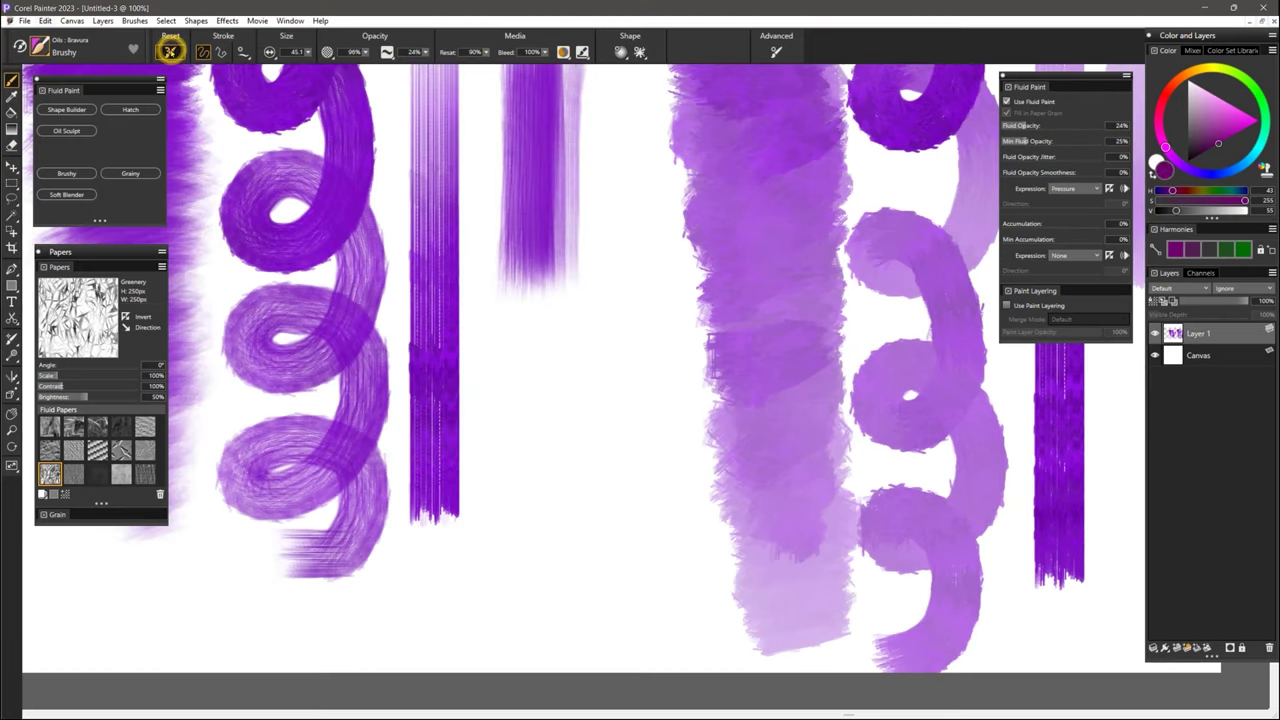
# Step: Reset the Brushy brush to its defaults and paint a block of vertical dark magenta strokes between the two sample sets
pyautogui.click(170, 51)
pyautogui.moveTo(540, 320)
pyautogui.mouseDown()
pyautogui.moveTo(551, 557)
pyautogui.moveTo(543, 334)
pyautogui.moveTo(578, 383)
pyautogui.moveTo(569, 526)
pyautogui.moveTo(531, 423)
pyautogui.moveTo(563, 360)
pyautogui.moveTo(605, 512)
pyautogui.moveTo(503, 391)
pyautogui.moveTo(491, 449)
pyautogui.moveTo(594, 437)
pyautogui.moveTo(631, 417)
pyautogui.moveTo(640, 517)
pyautogui.moveTo(631, 349)
pyautogui.moveTo(645, 565)
pyautogui.mouseUp()
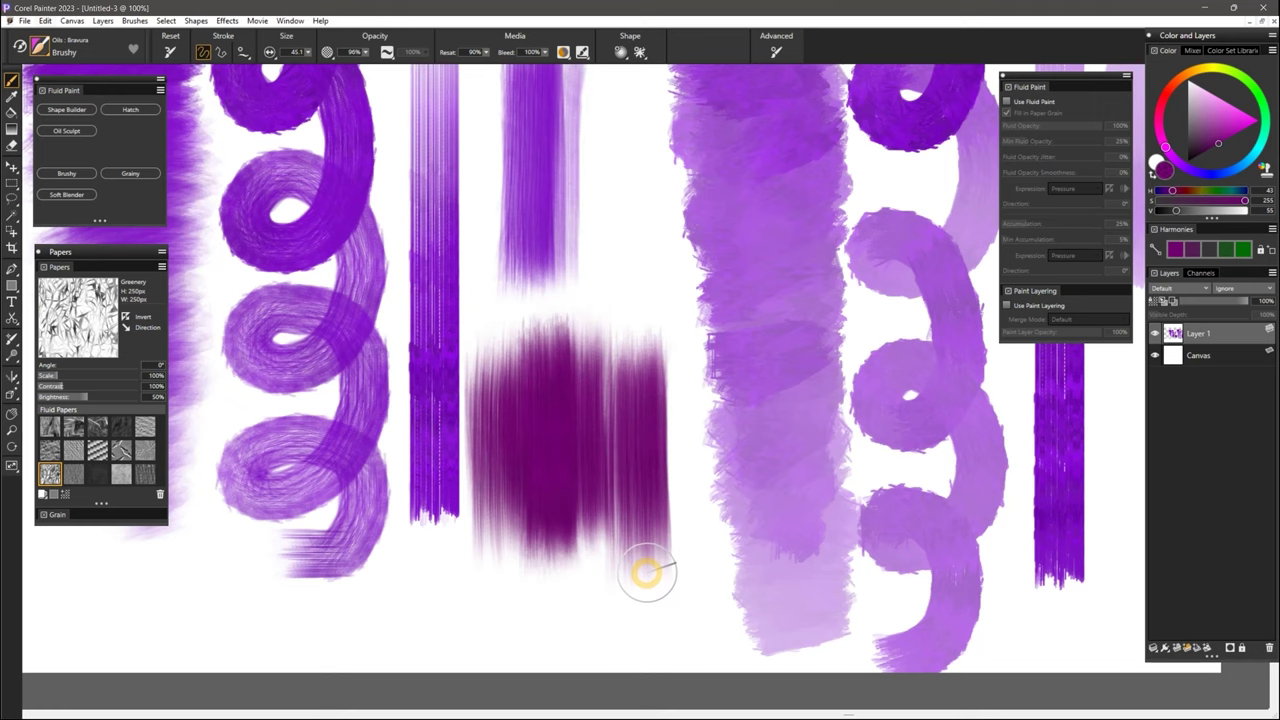